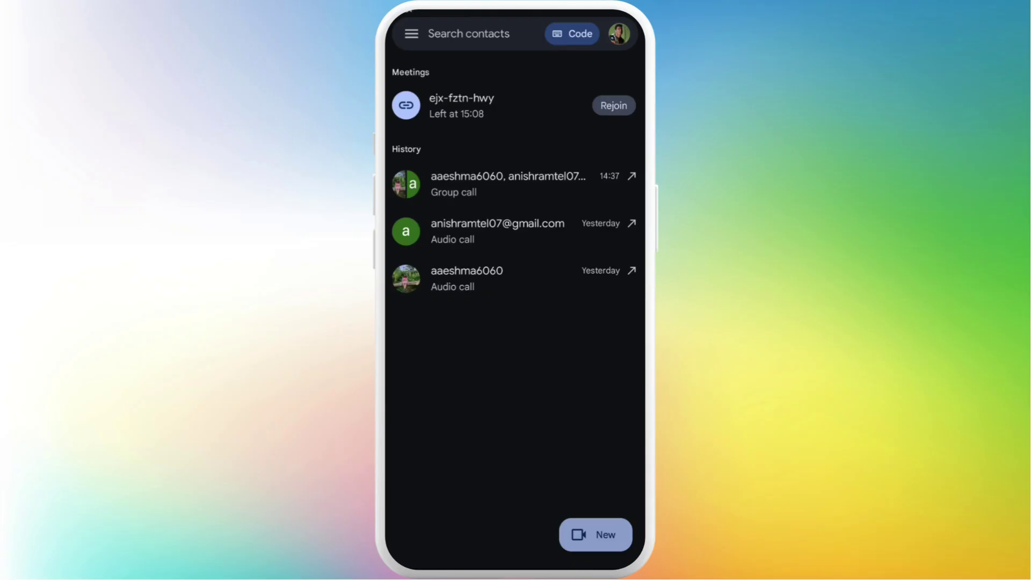
Step: Create the meeting link jzp-uxig-gby, then open it from the Meet home list
click(595, 533)
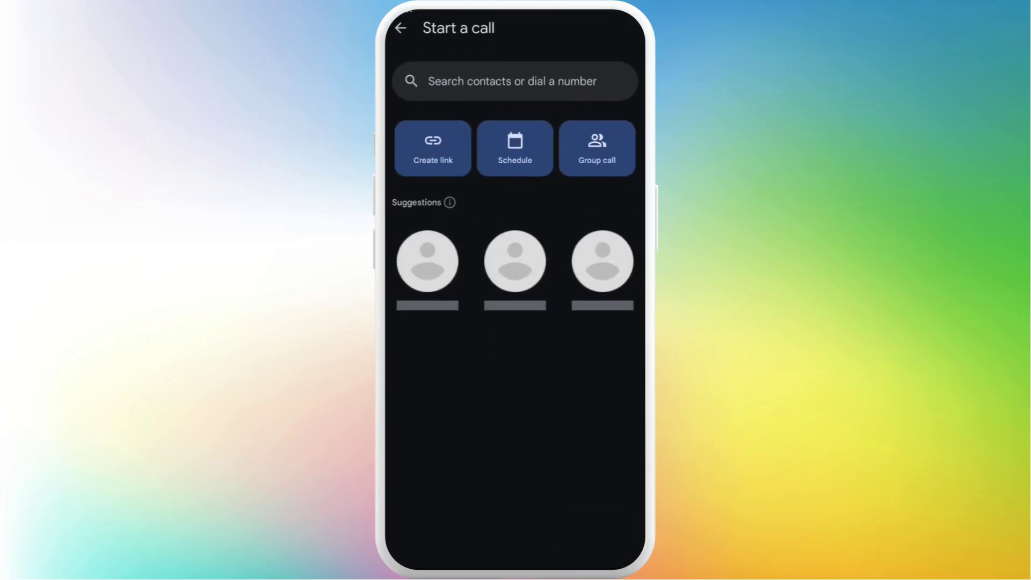
click(432, 147)
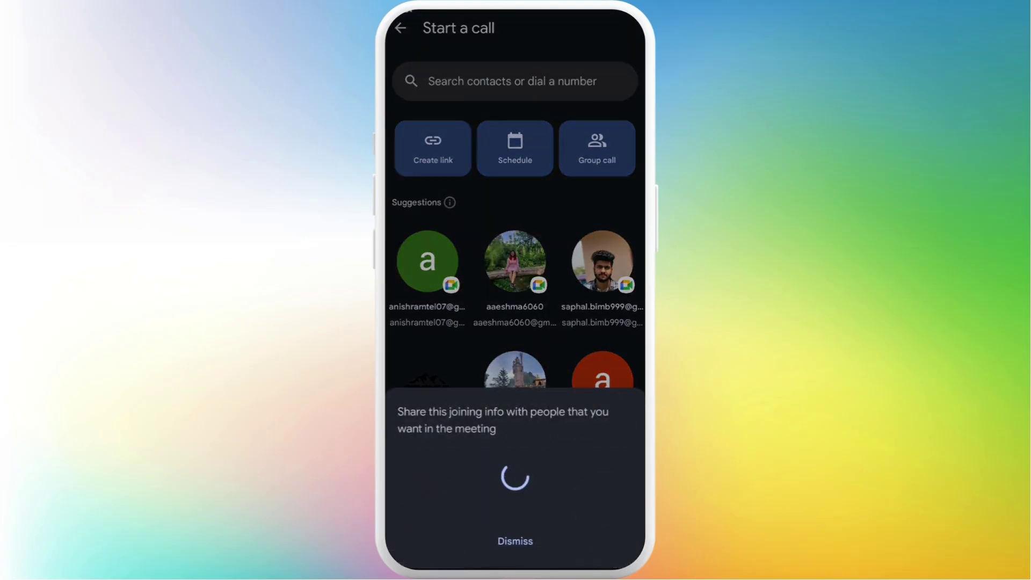
key(Escape)
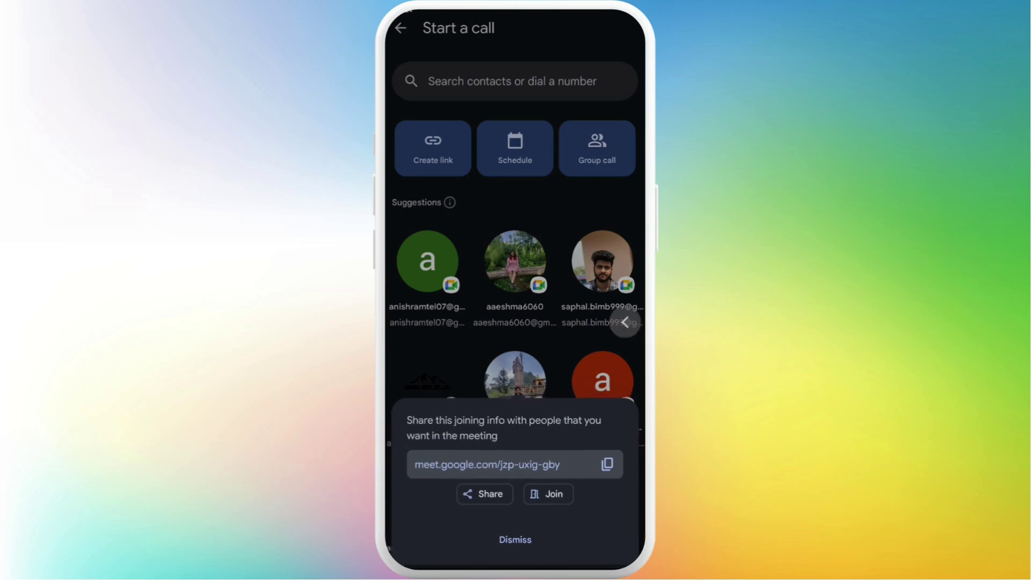
key(Escape)
click(462, 105)
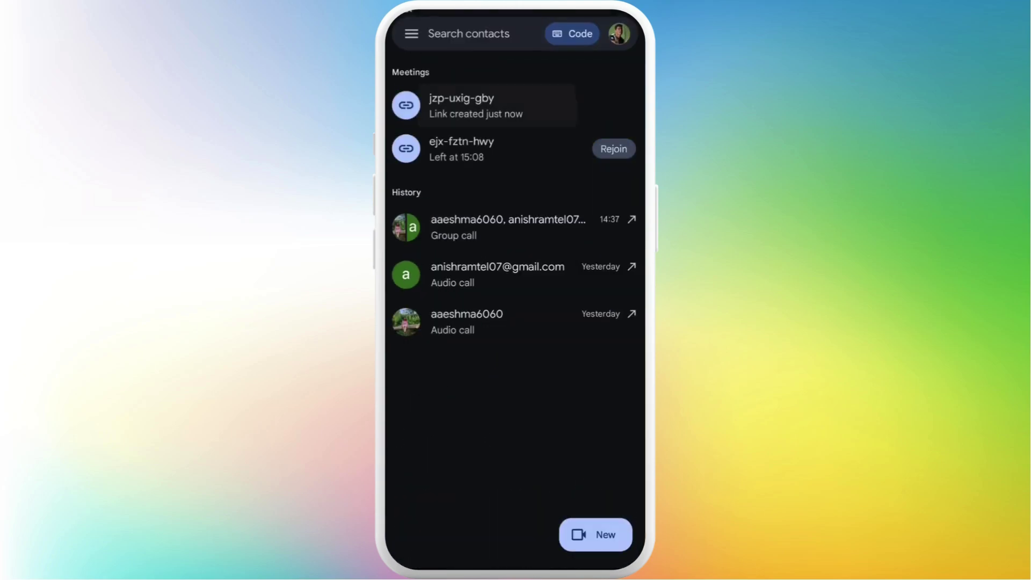
Step: Join the jzp-uxig-gby call as the only participant and show the more-options menu
click(523, 498)
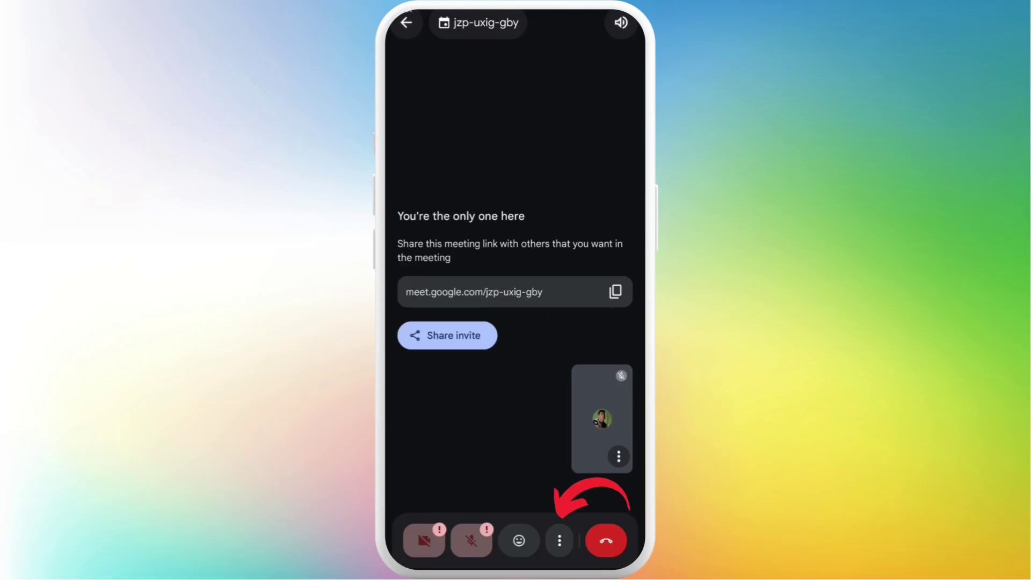
click(559, 540)
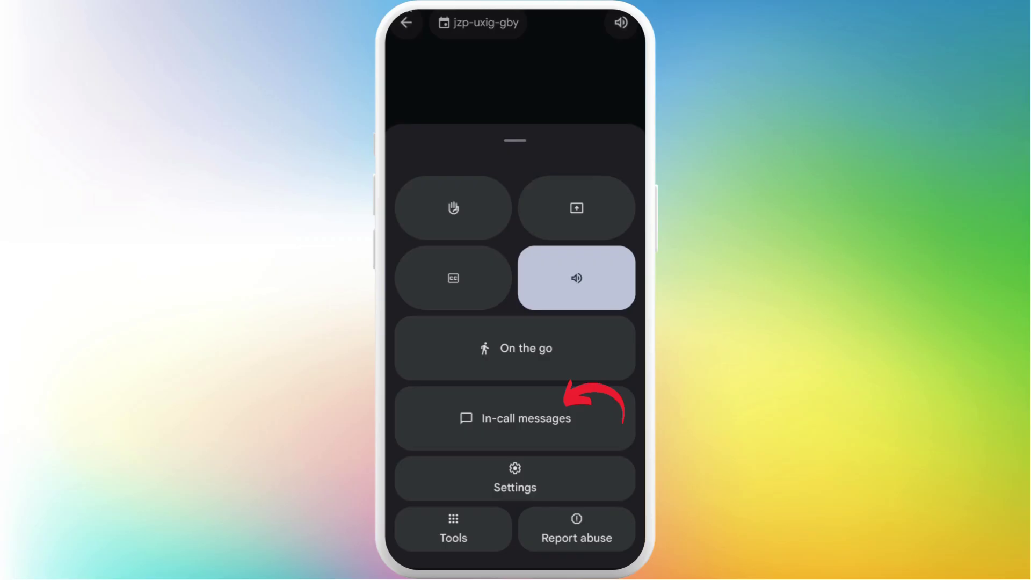
Step: Open In-call messages and post 'Hello everyone' in the call chat
click(514, 418)
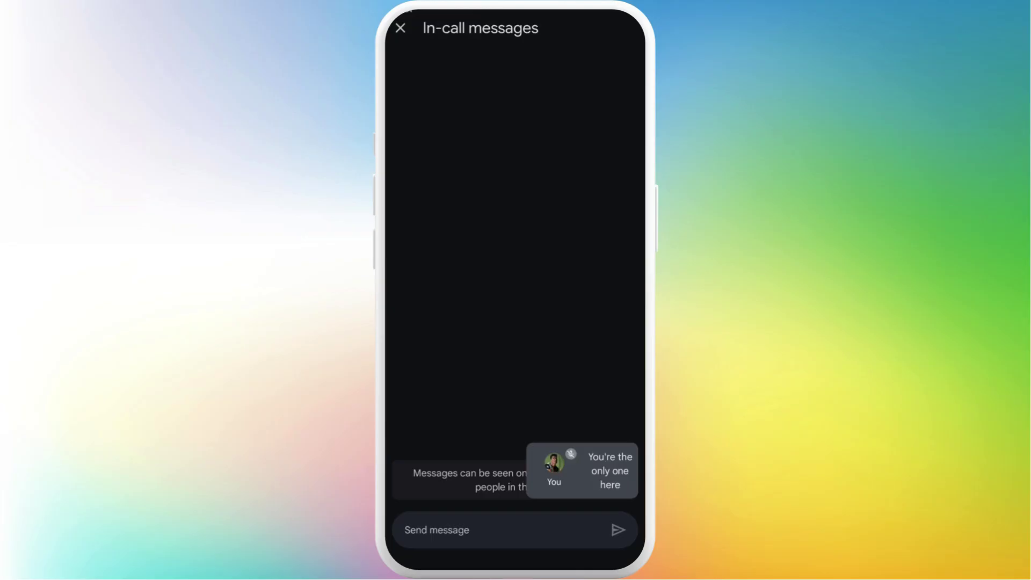
click(451, 529)
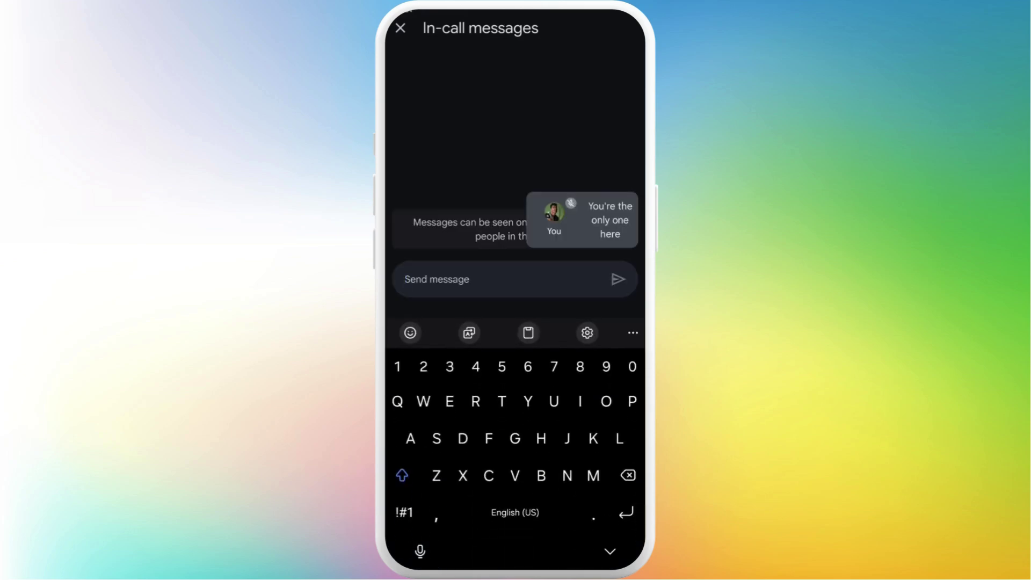
text(He)
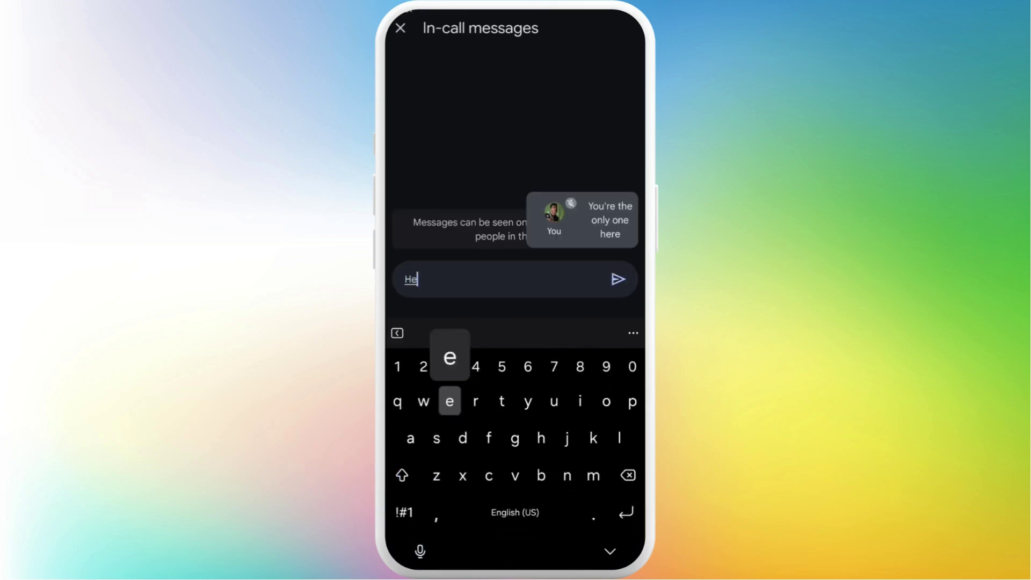
text(llo everyone)
click(618, 279)
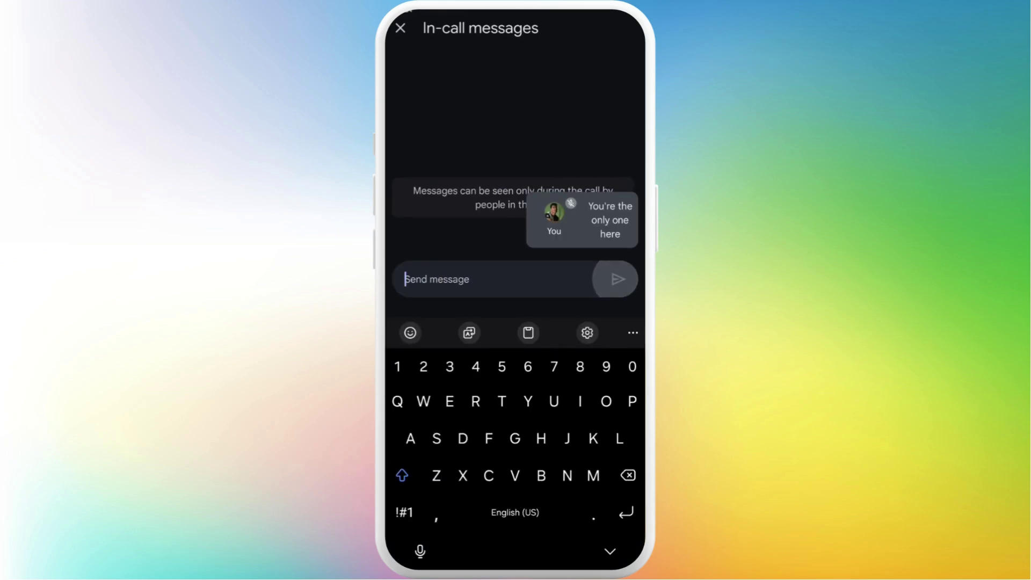
Step: Hide the keyboard to reveal your sent 'Hello everyone' chat message
click(609, 551)
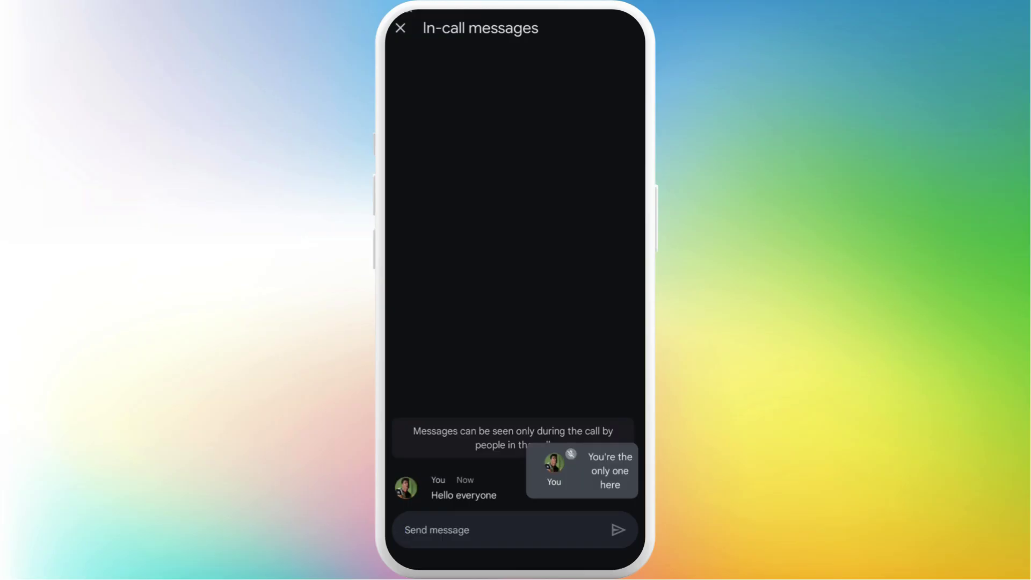